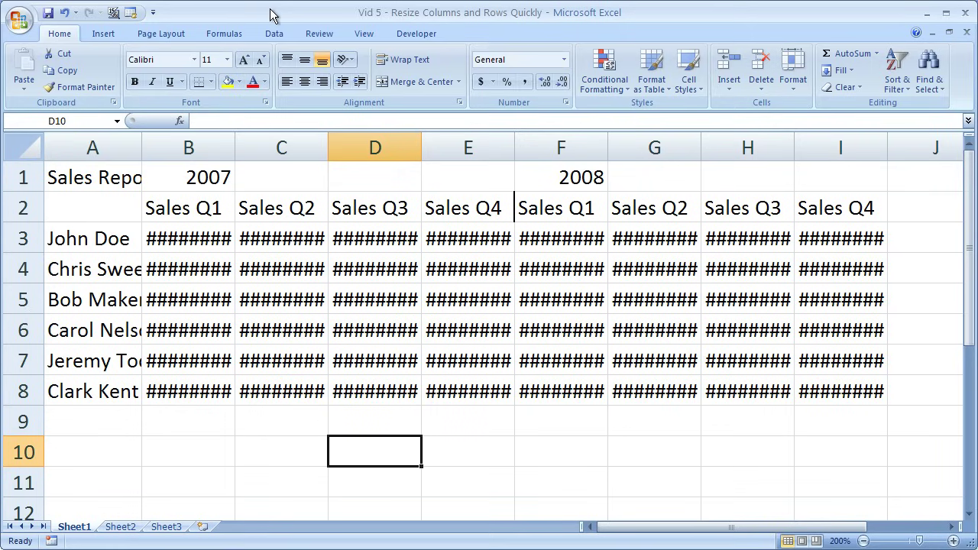
Check cell B3's value, drag-widen columns B, C and D, then undo those width changes.
left_click(196, 246)
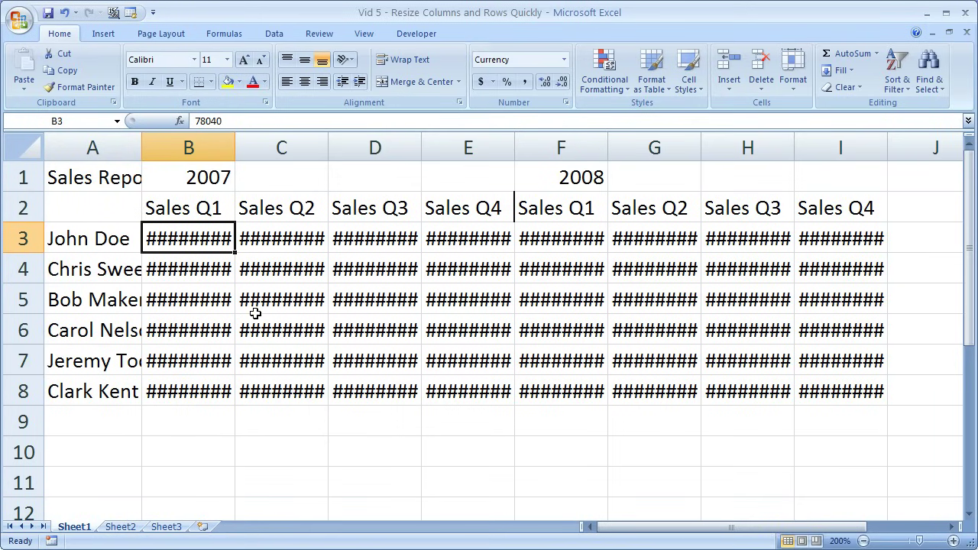
mouse_move(255, 313)
mouse_move(193, 270)
left_click_drag(235, 145, 267, 145)
left_click_drag(359, 148, 380, 148)
left_click_drag(474, 145, 501, 146)
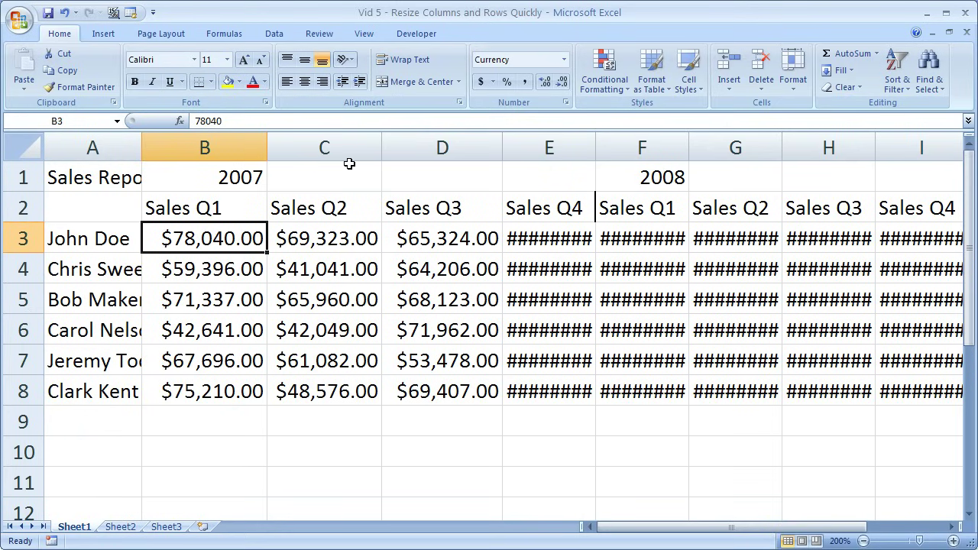
key("ctrl+z")
key("ctrl+z")
key("ctrl+z")
key("ctrl+z")
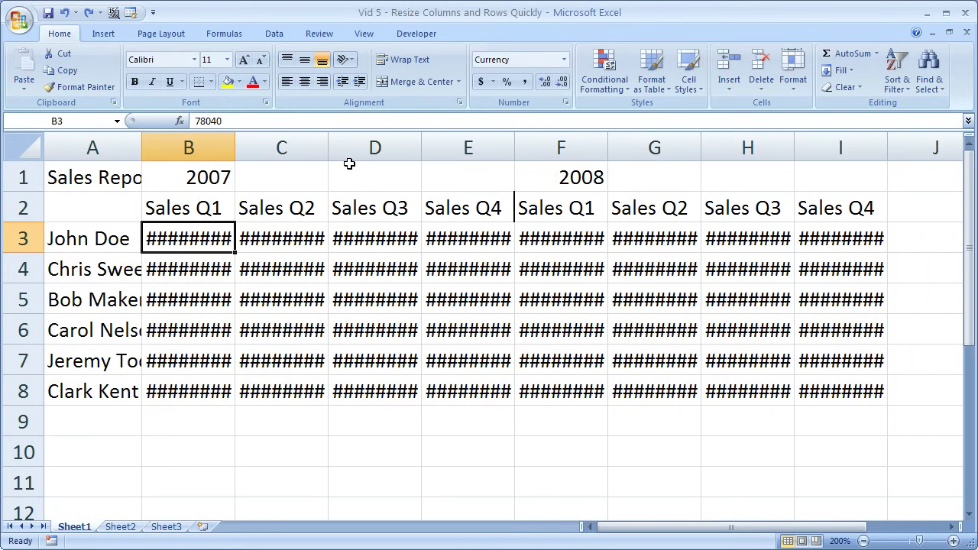
AutoFit columns B through F one at a time, then undo those auto-fits.
mouse_move(234, 148)
left_mouse_down()
mouse_move(257, 148)
mouse_move(234, 147)
left_mouse_up()
double_click(234, 141)
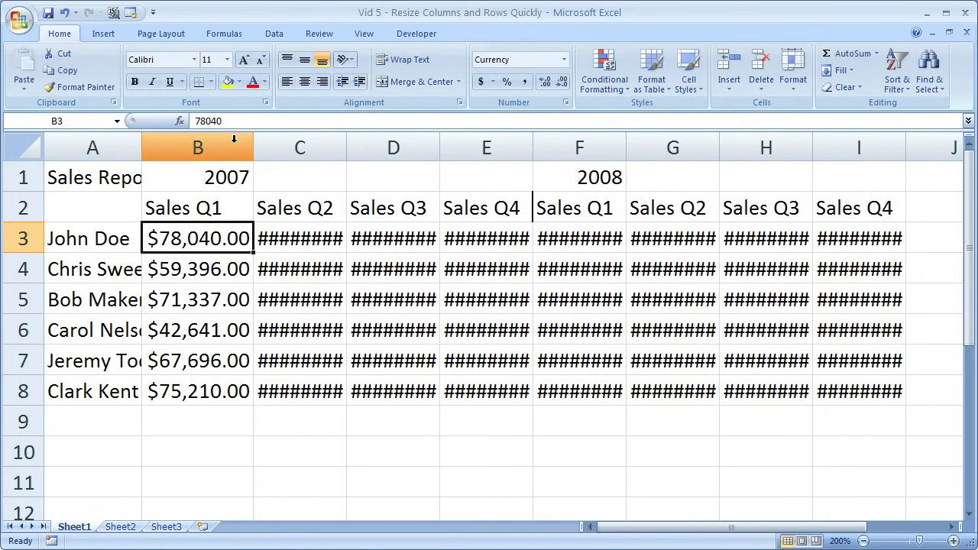
double_click(345, 145)
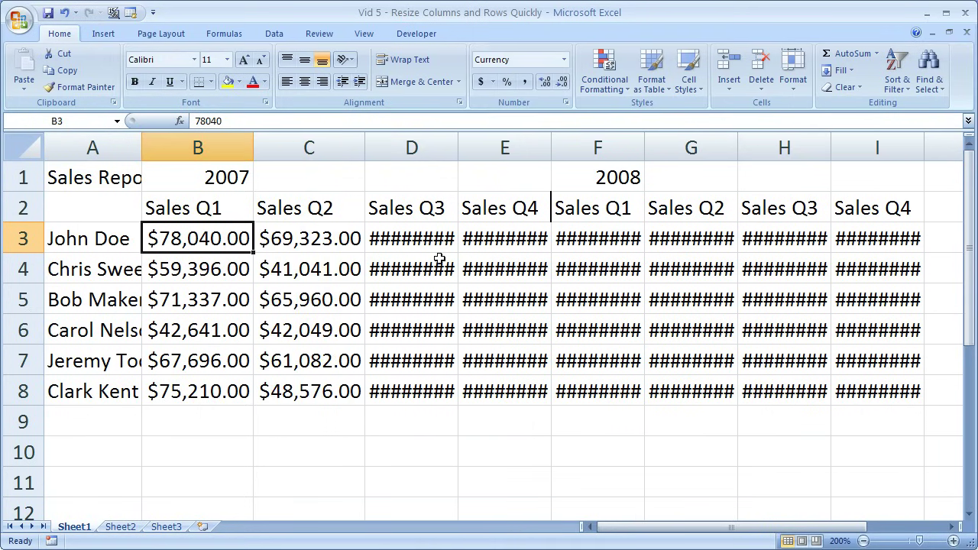
double_click(458, 147)
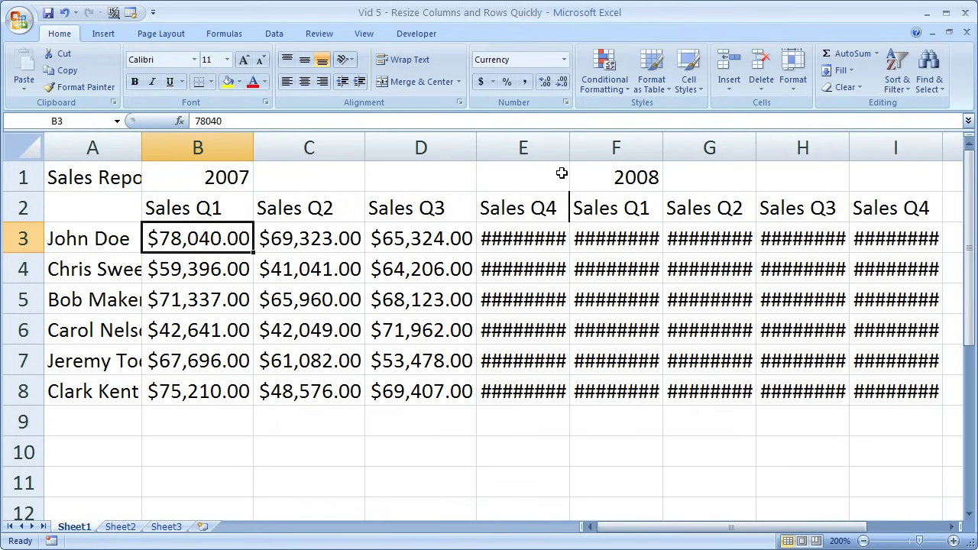
double_click(568, 143)
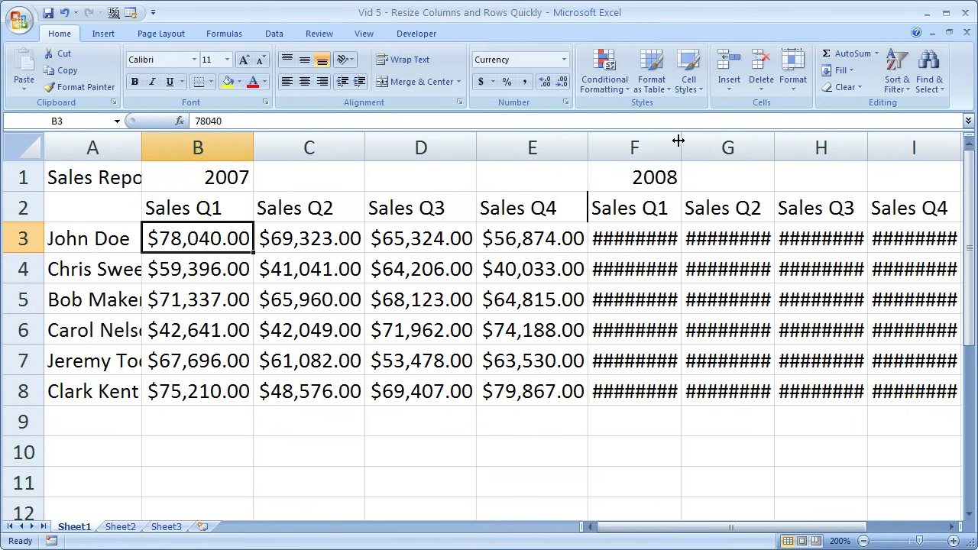
double_click(680, 140)
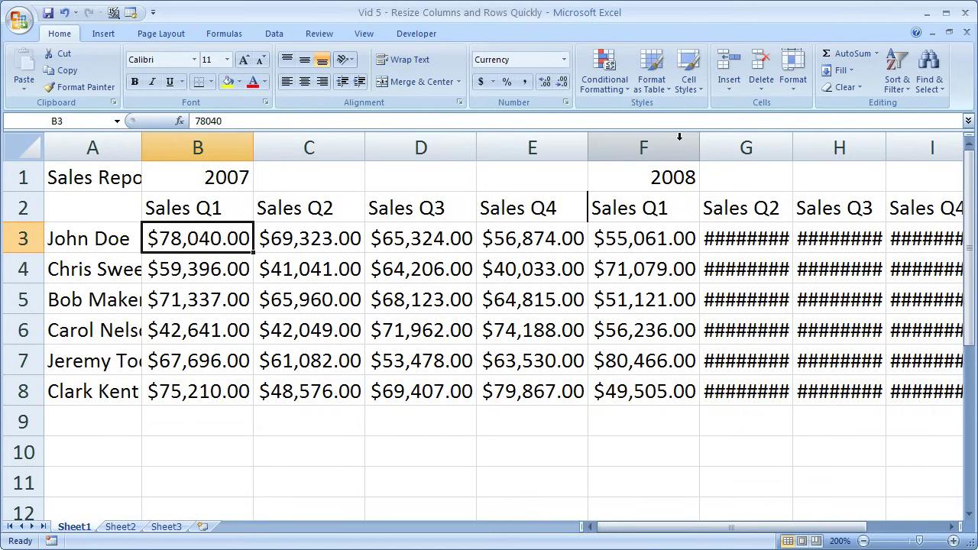
key("ctrl+z")
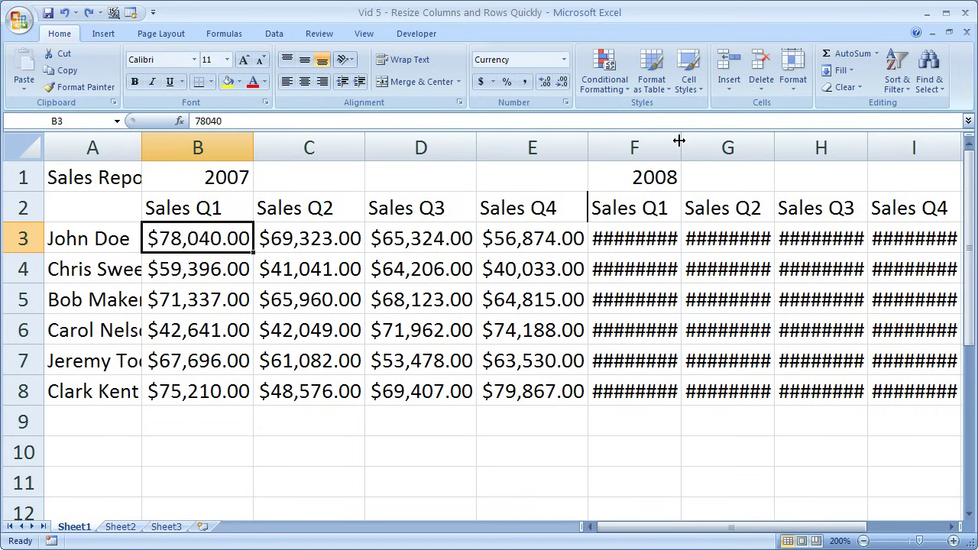
key("ctrl+z")
key("ctrl+z")
key("ctrl+z")
key("ctrl+z")
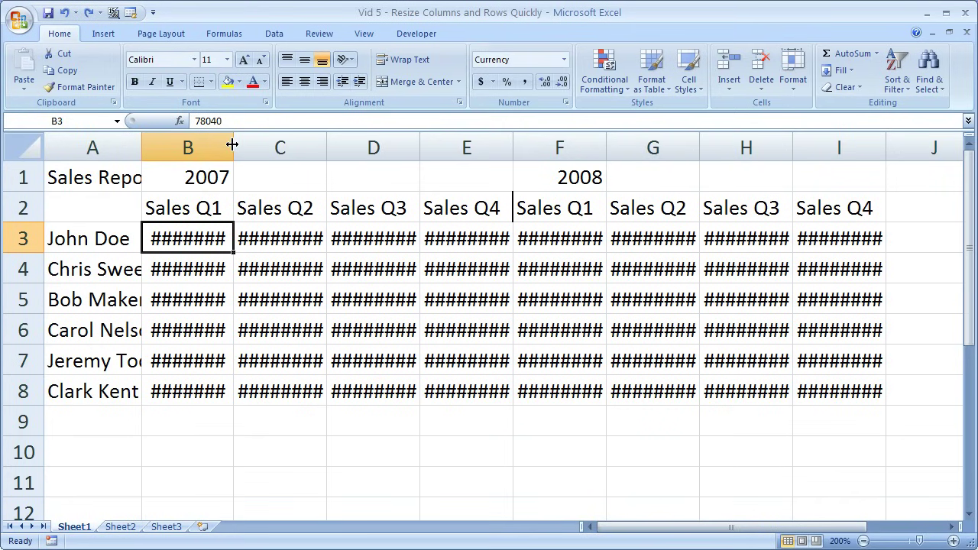
Select sales columns B through I and AutoFit them all at once.
left_click_drag(194, 146, 821, 150)
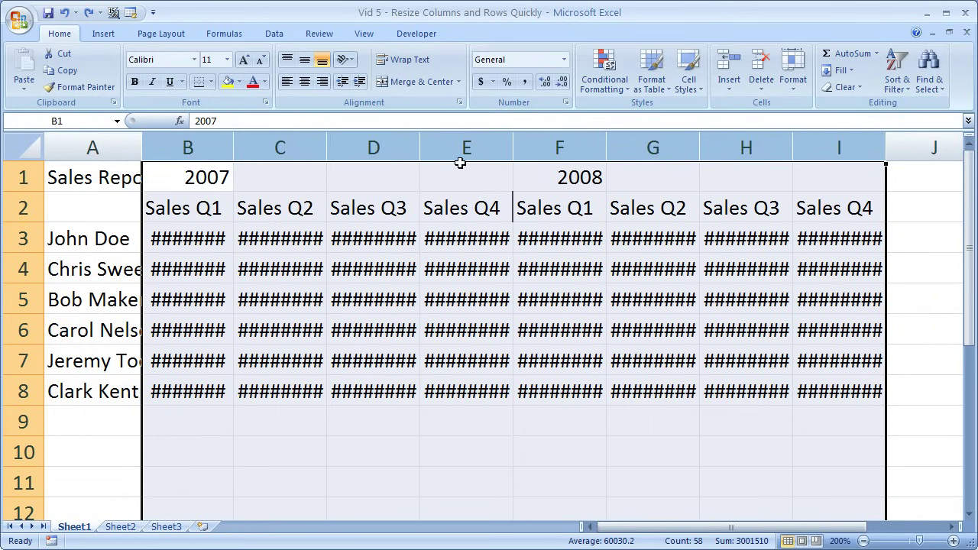
double_click(418, 147)
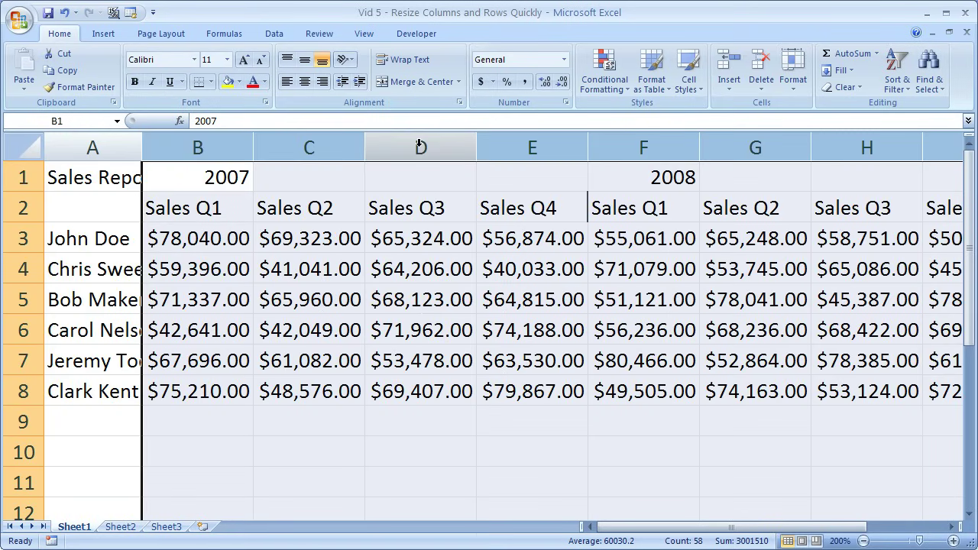
left_click_drag(656, 528, 636, 535)
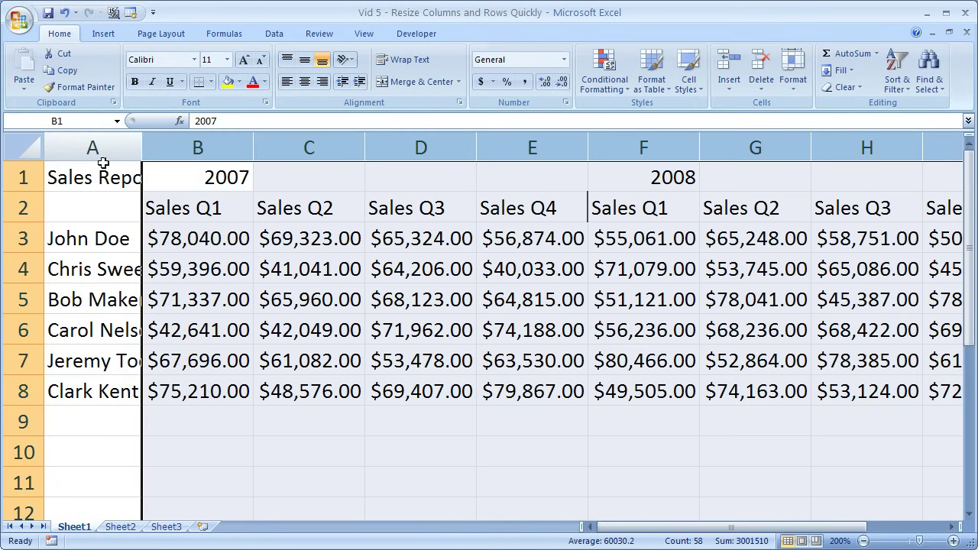
AutoFit column A to the title and names.
left_click_drag(87, 150, 42, 186)
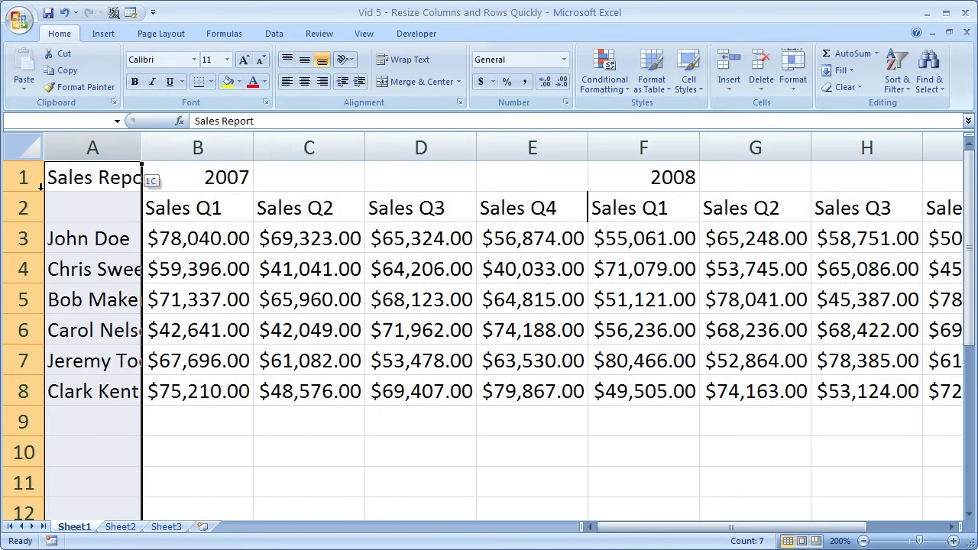
double_click(138, 145)
left_click(328, 430)
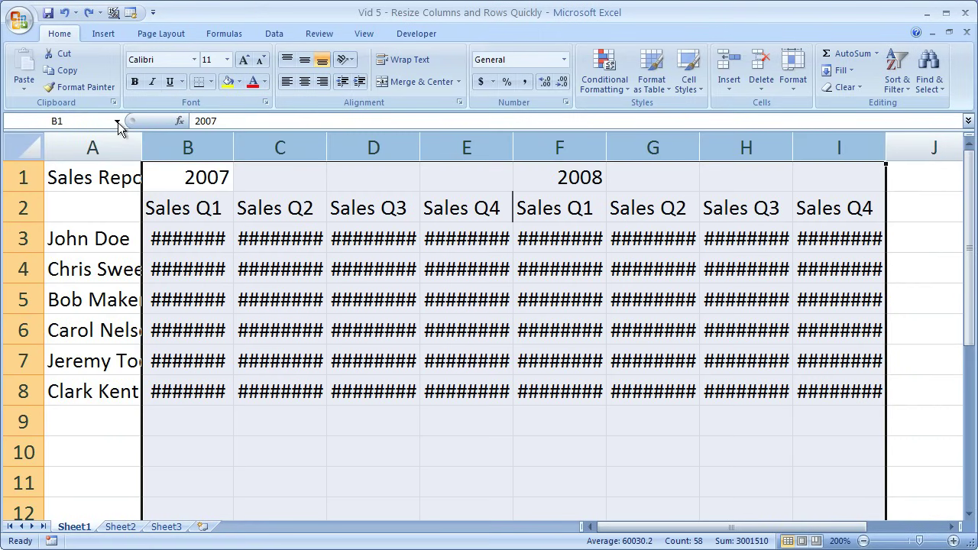
Select columns B through I and widen them together to one equal width that shows every value.
left_click_drag(100, 133, 565, 189)
left_click(200, 149)
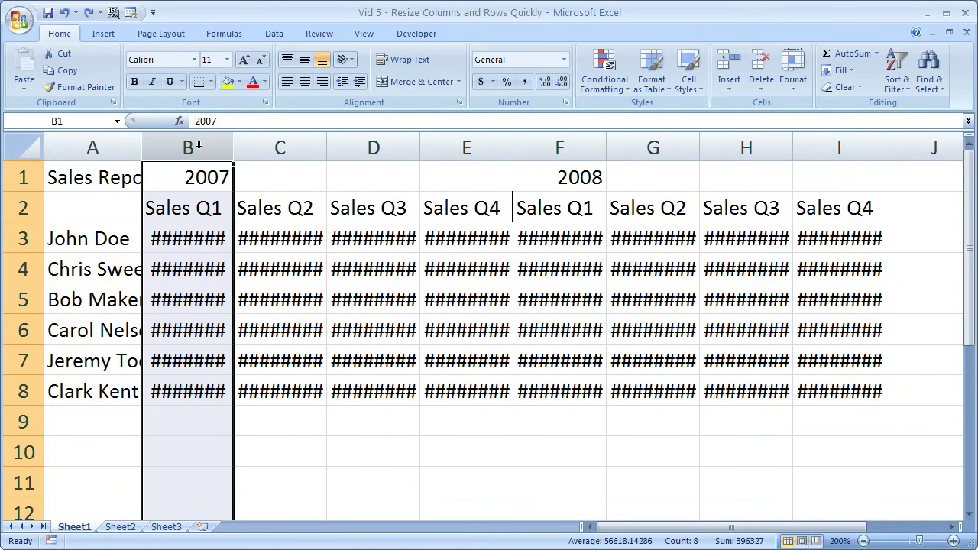
left_click_drag(202, 147, 840, 138)
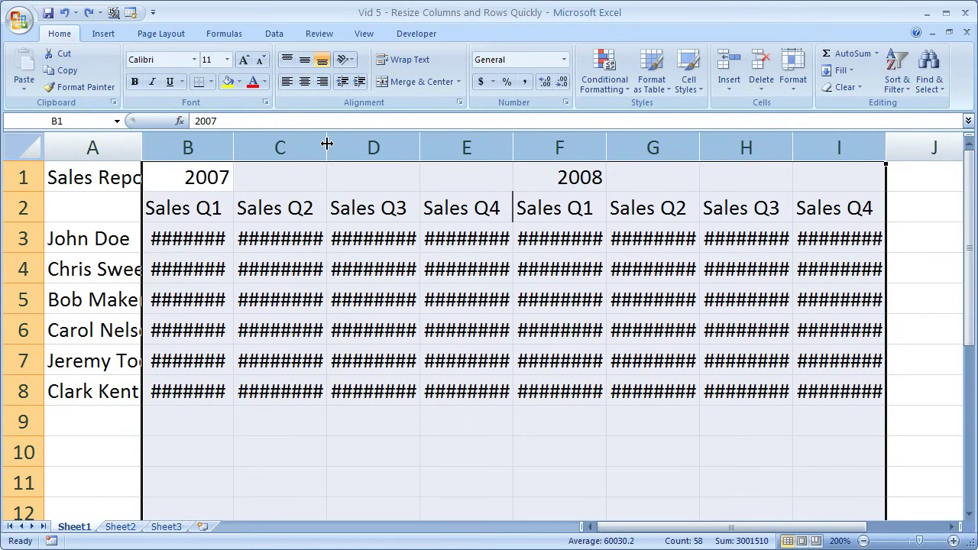
left_click_drag(326, 143, 349, 142)
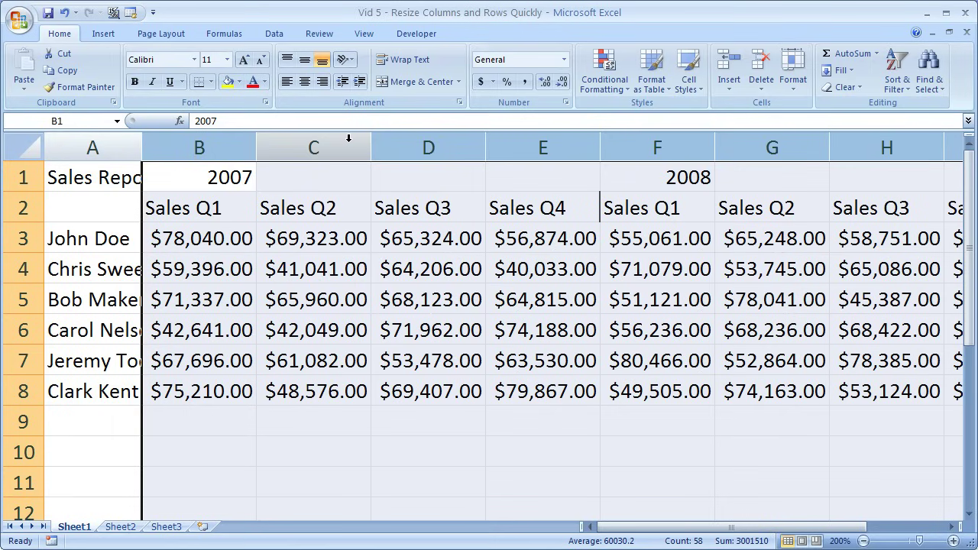
left_click_drag(371, 148, 415, 143)
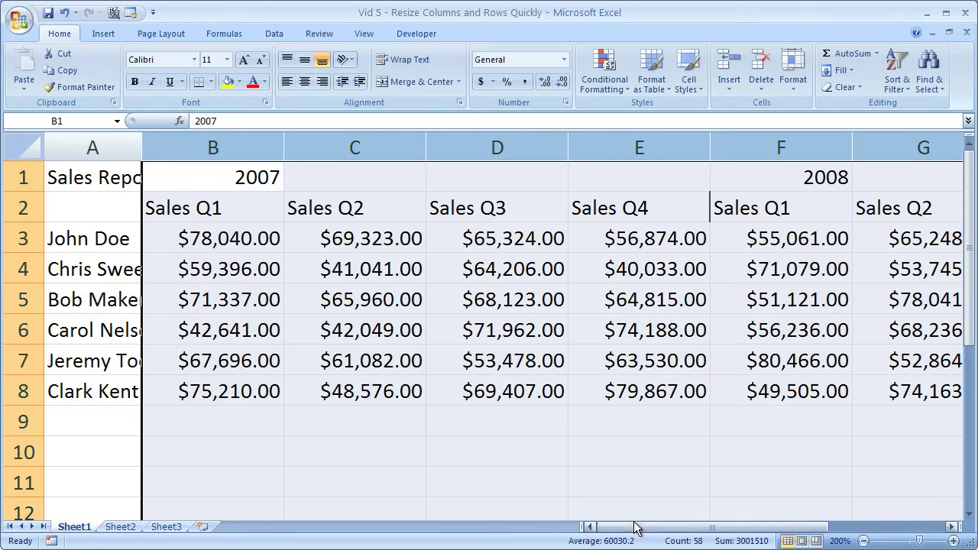
mouse_move(633, 527)
left_mouse_down()
mouse_move(741, 532)
mouse_move(615, 530)
left_mouse_up()
AutoFit column A so the names show in full.
left_click(307, 291)
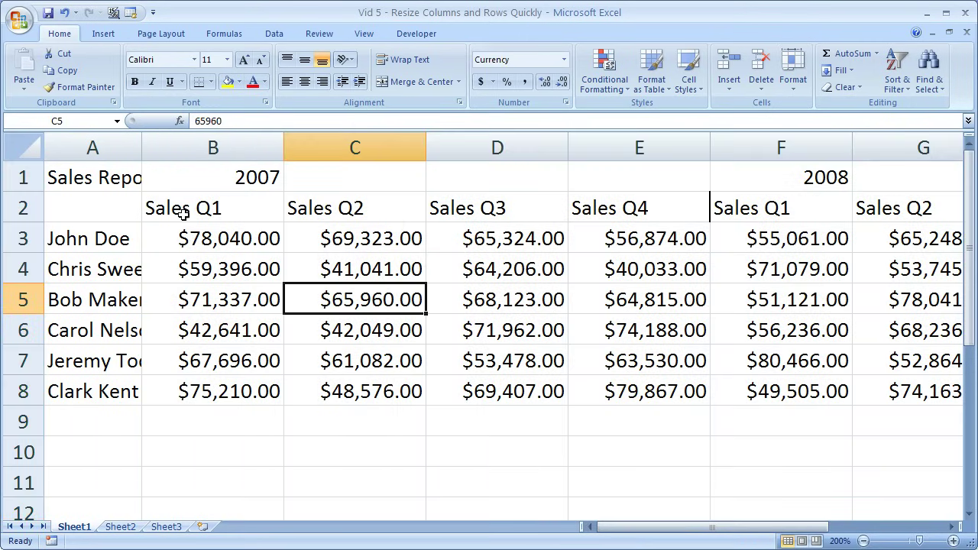
double_click(146, 144)
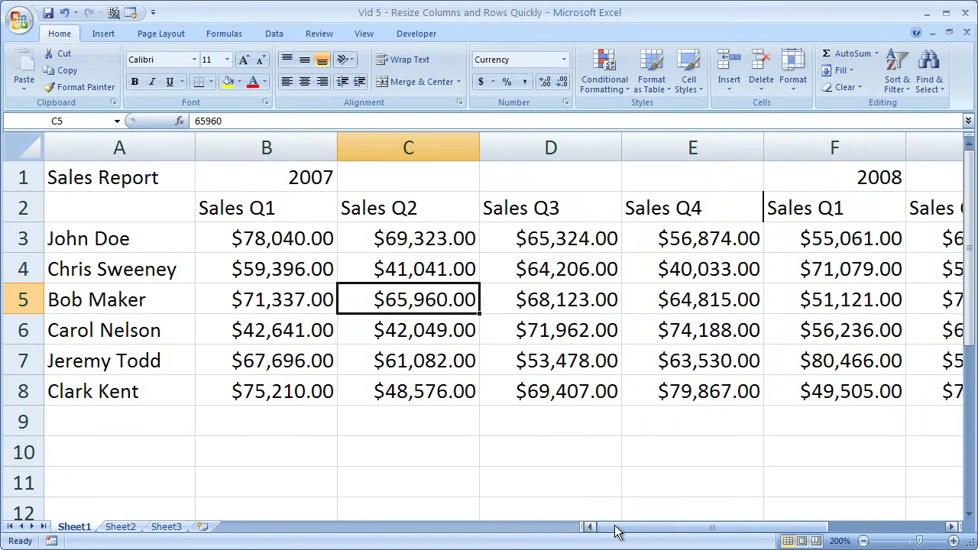
mouse_move(616, 531)
left_mouse_down()
mouse_move(758, 527)
mouse_move(603, 537)
left_mouse_up()
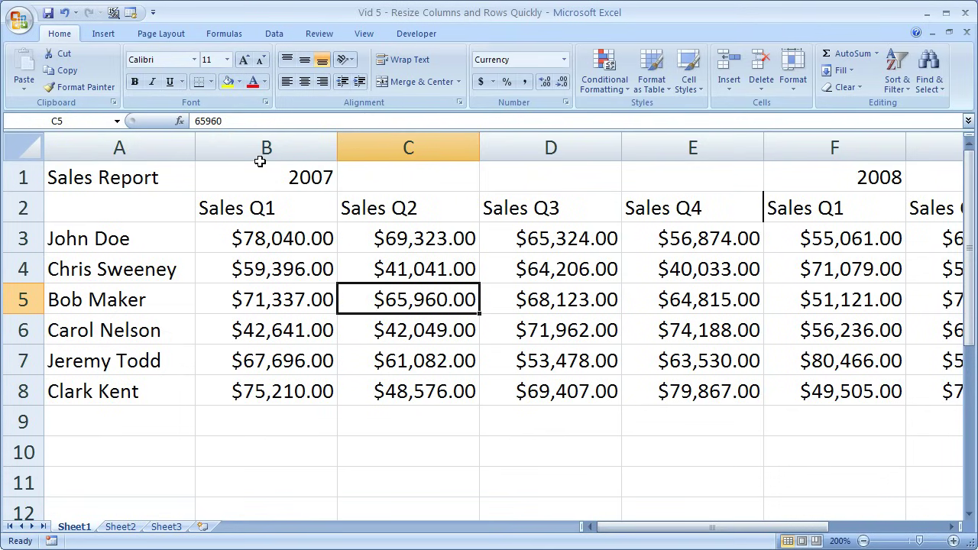
Select the whole worksheet, AutoFit all columns, then widen them all to one equal width.
left_click(24, 146)
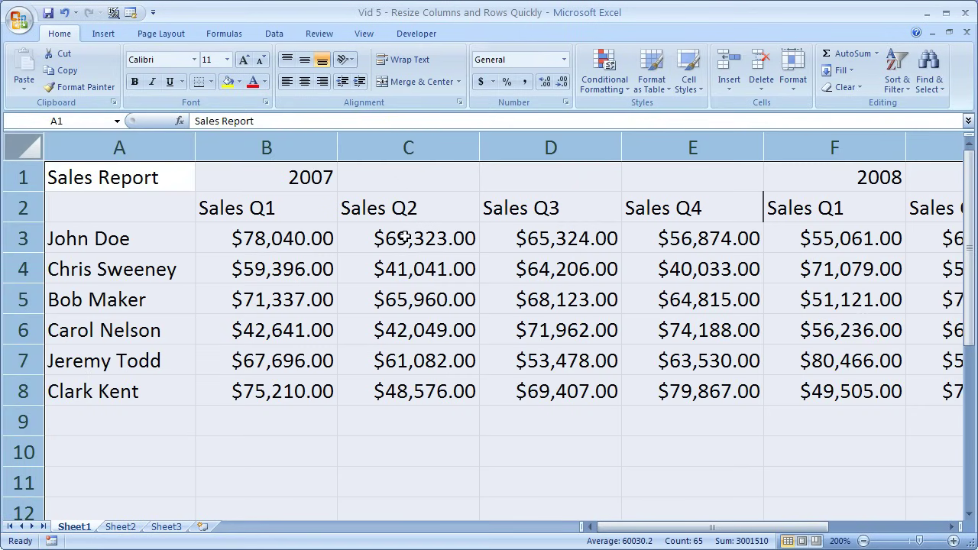
left_click_drag(337, 146, 349, 143)
double_click(353, 149)
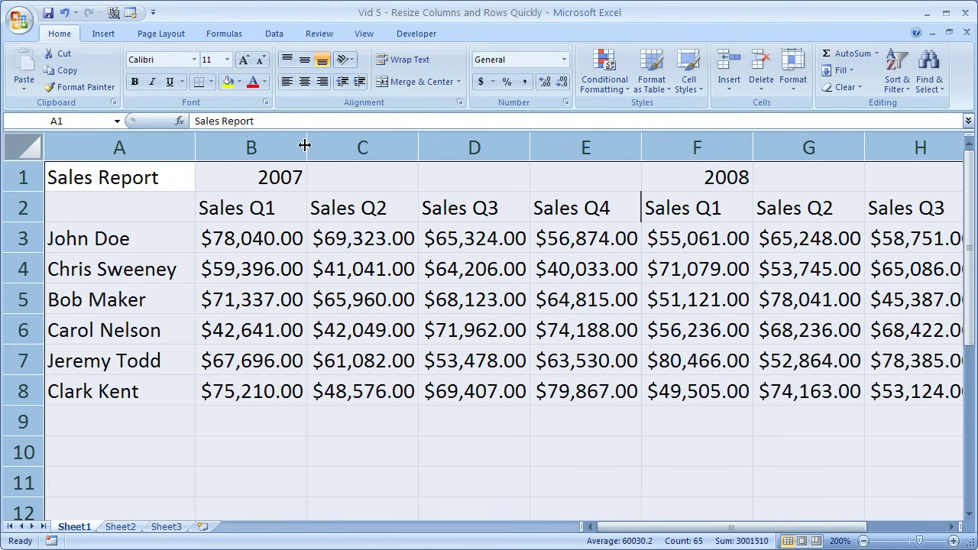
left_click_drag(306, 145, 330, 143)
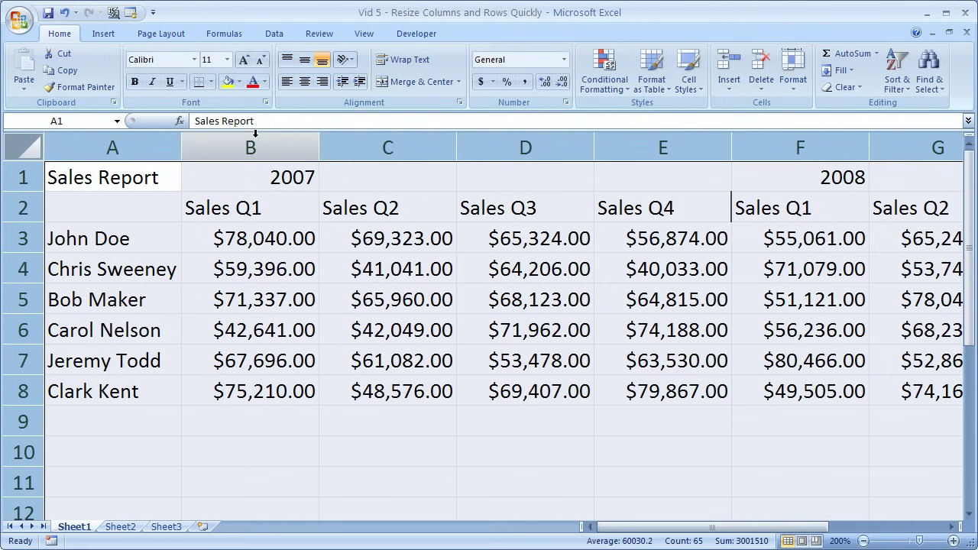
left_click(257, 427)
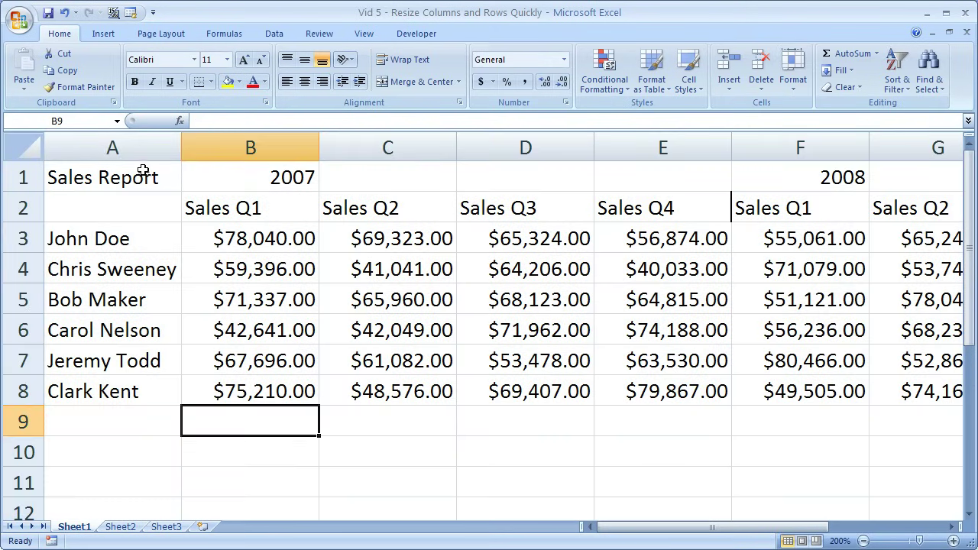
AutoFit column A to the longest name, shorten row 3, then refit rows 5, 4 and 3.
double_click(182, 146)
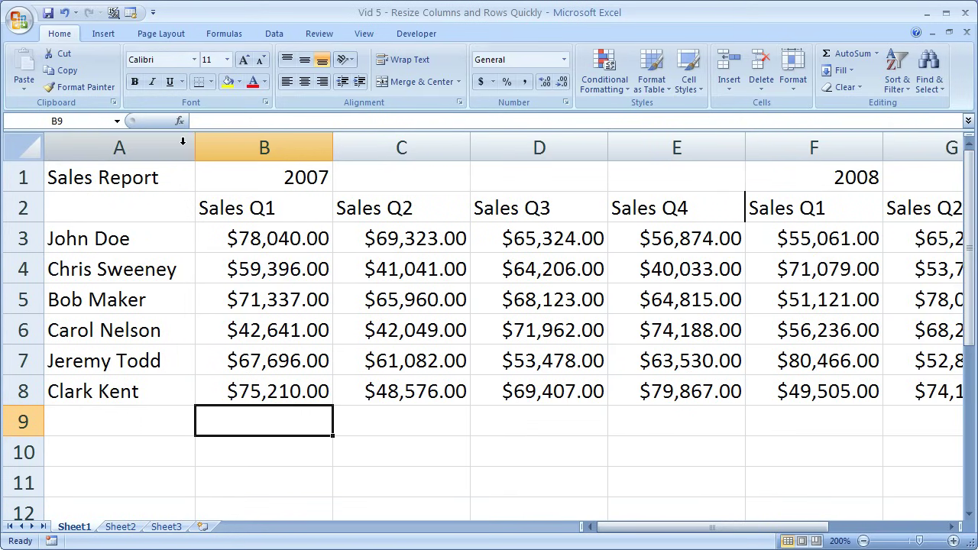
left_click_drag(34, 252, 29, 285)
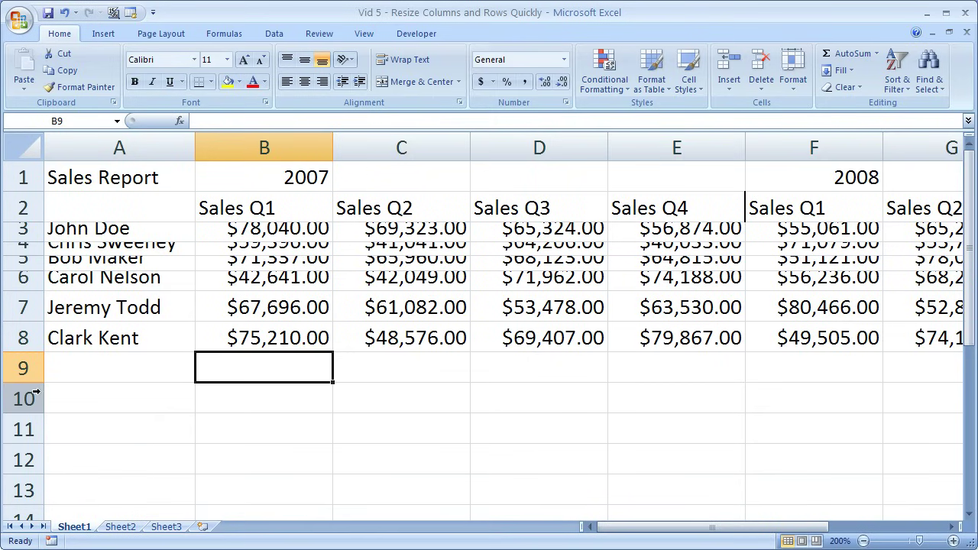
double_click(26, 267)
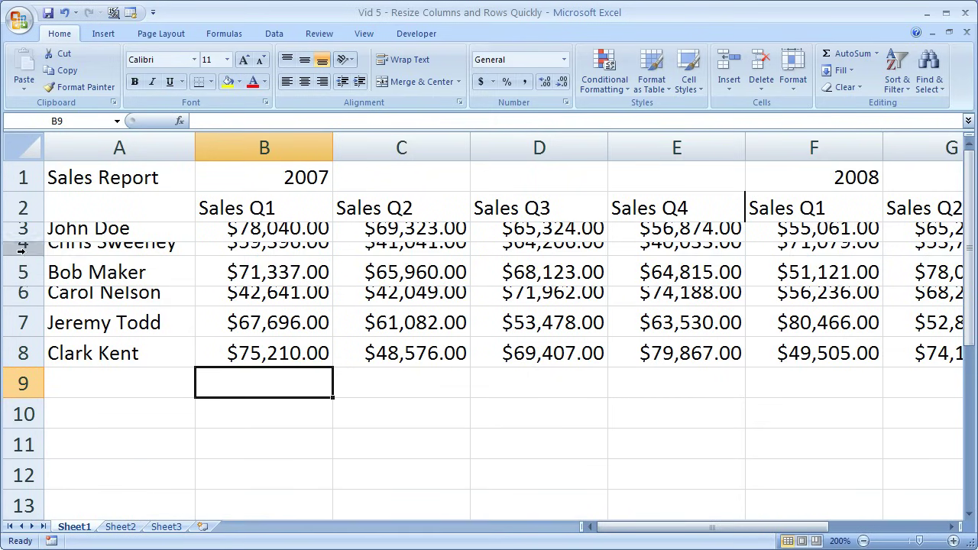
double_click(25, 252)
double_click(26, 236)
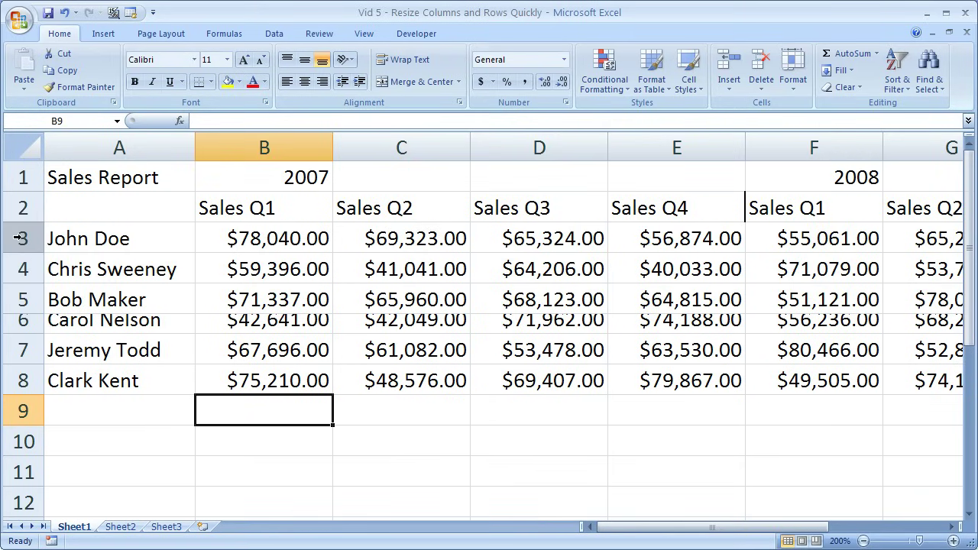
Make rows 3–7 taller, then give rows 3–8 one uniform standard height.
left_click_drag(19, 240, 10, 353)
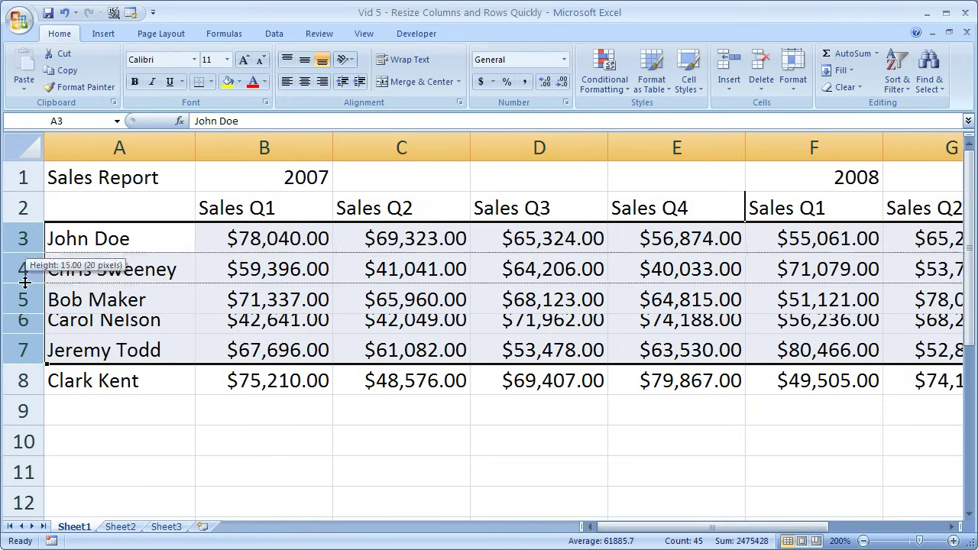
left_click_drag(25, 283, 29, 325)
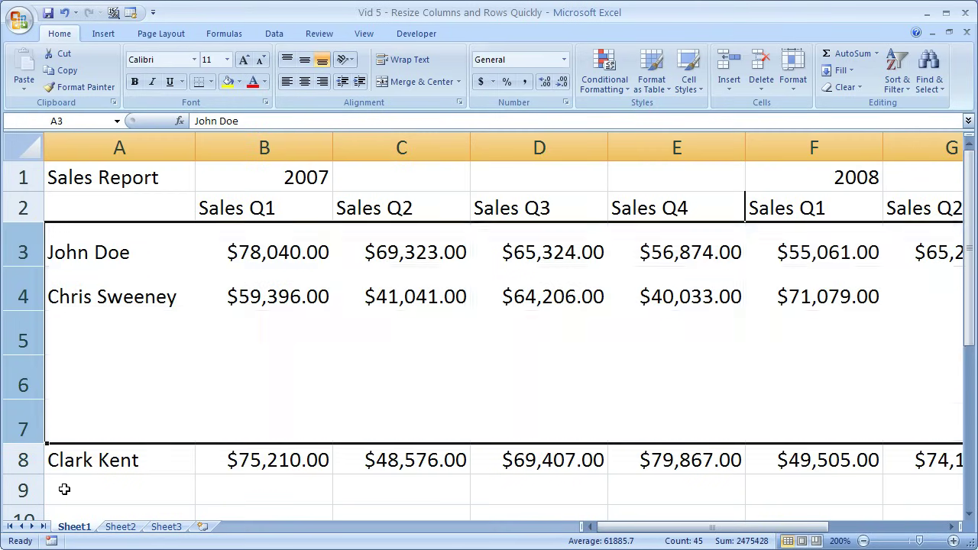
left_click(64, 489)
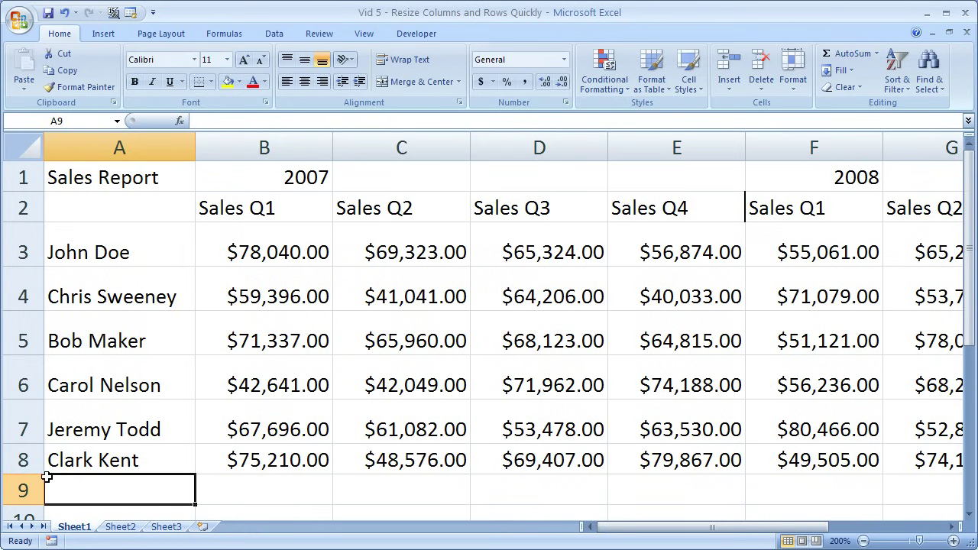
left_click_drag(23, 458, 21, 252)
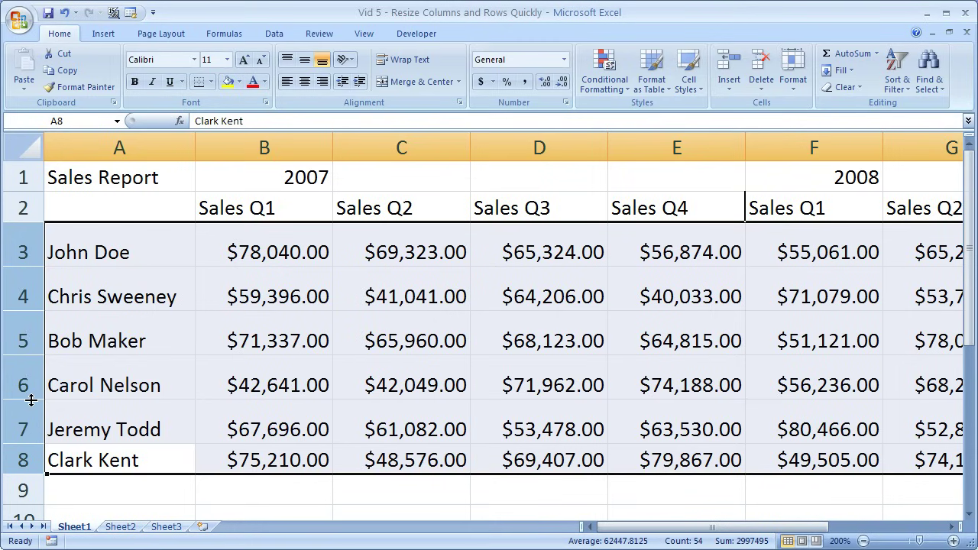
left_click_drag(26, 407, 26, 393)
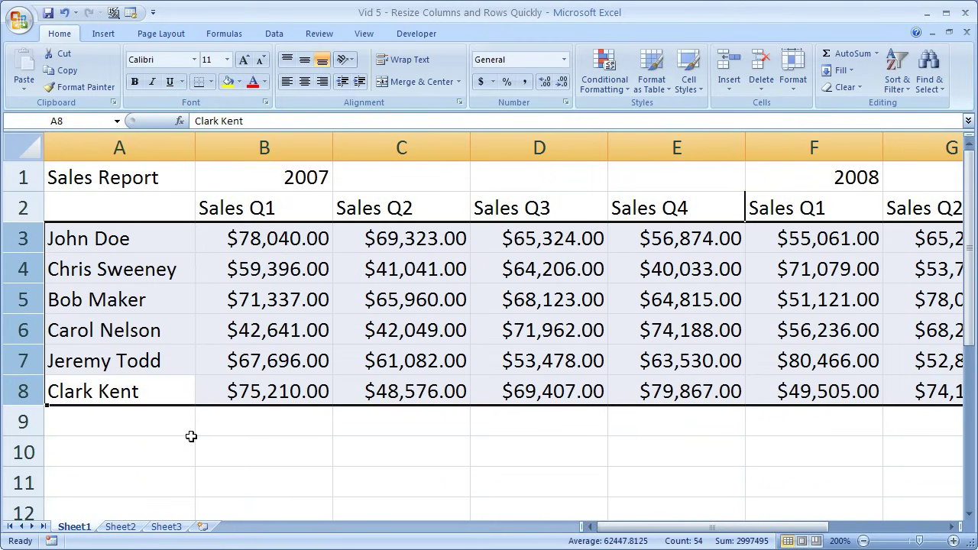
left_click(249, 461)
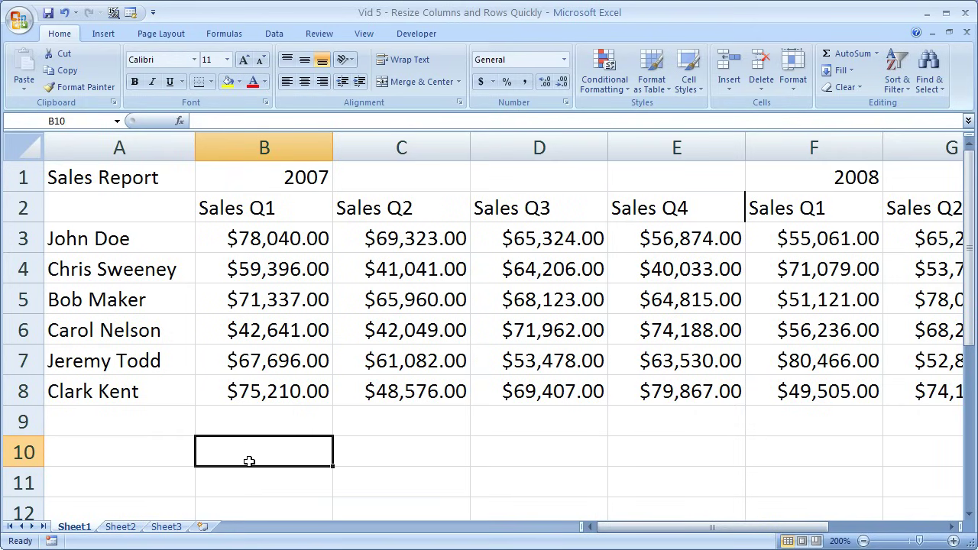
left_click(362, 449)
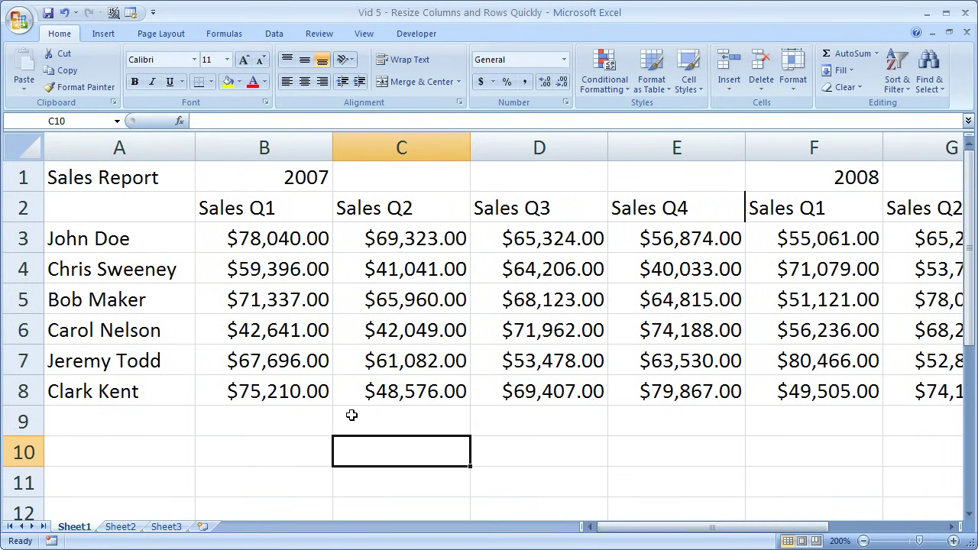
left_click(350, 418)
left_click(291, 412)
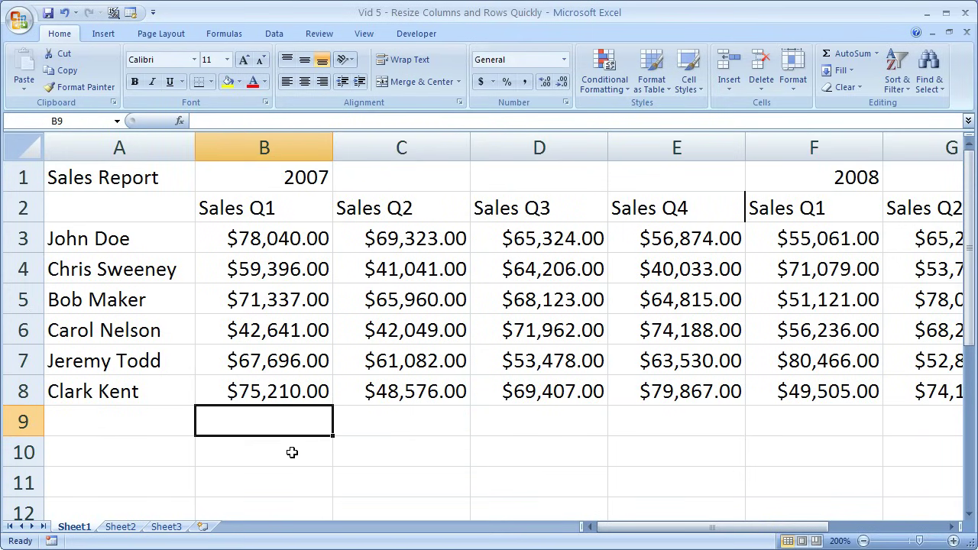
left_click(291, 450)
left_click(353, 455)
left_click(346, 427)
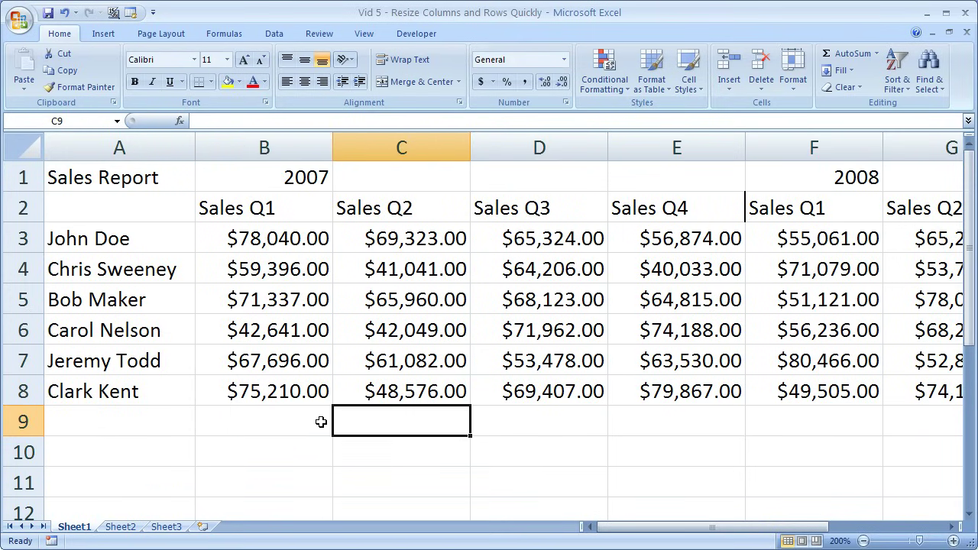
left_click(315, 422)
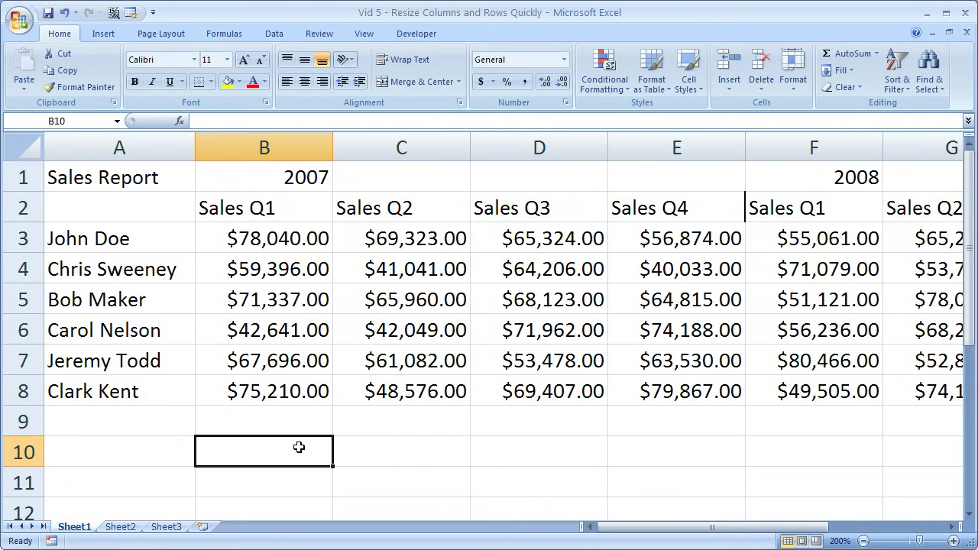